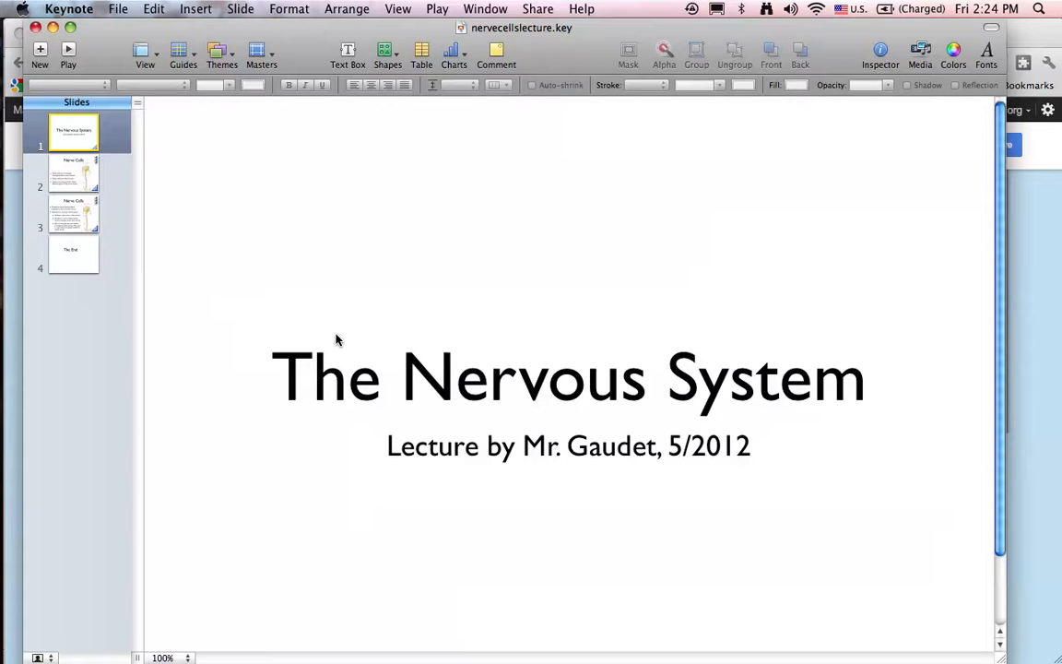
Switch to Chrome and open Google Drive from the CNS site page.
key(super+Tab)
key(super+Tab)
key(super+Tab)
key(super+Tab)
key(super+Tab)
key(super+Tab)
key(super+Tab)
key(super+Tab)
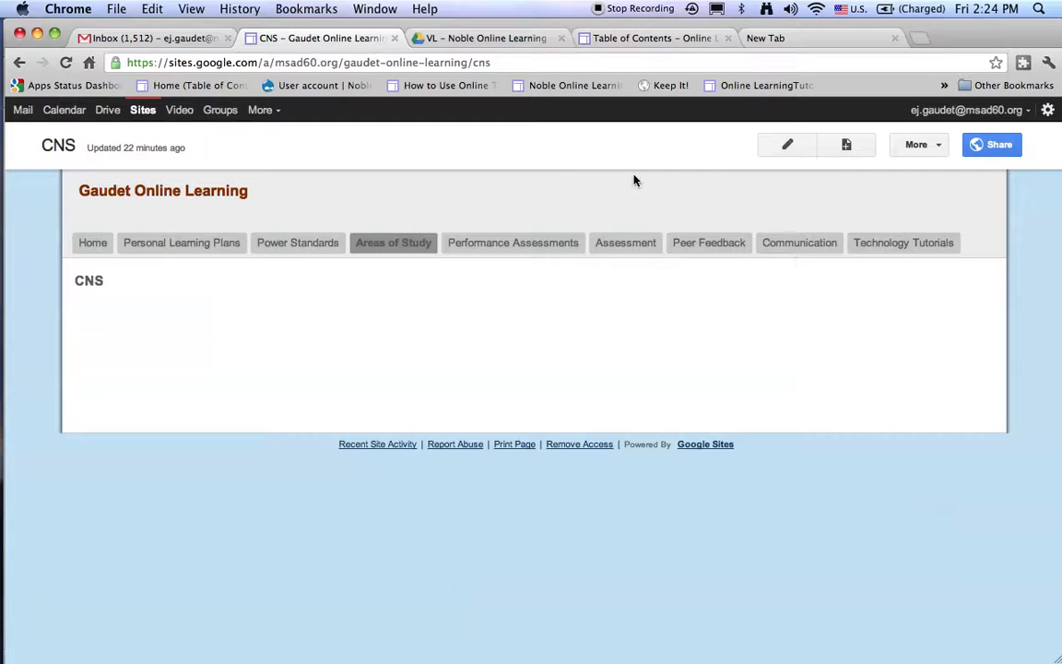
click(107, 109)
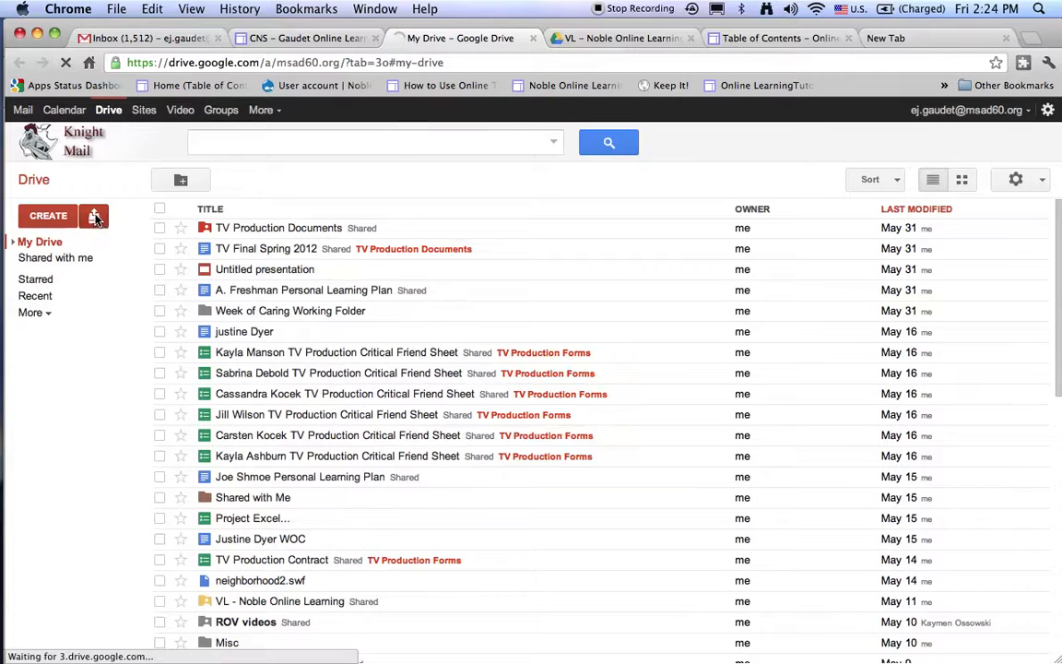
Open nervecellslecture.key from the VL - Noble Online Learning folder in My Drive and copy its web address.
click(93, 216)
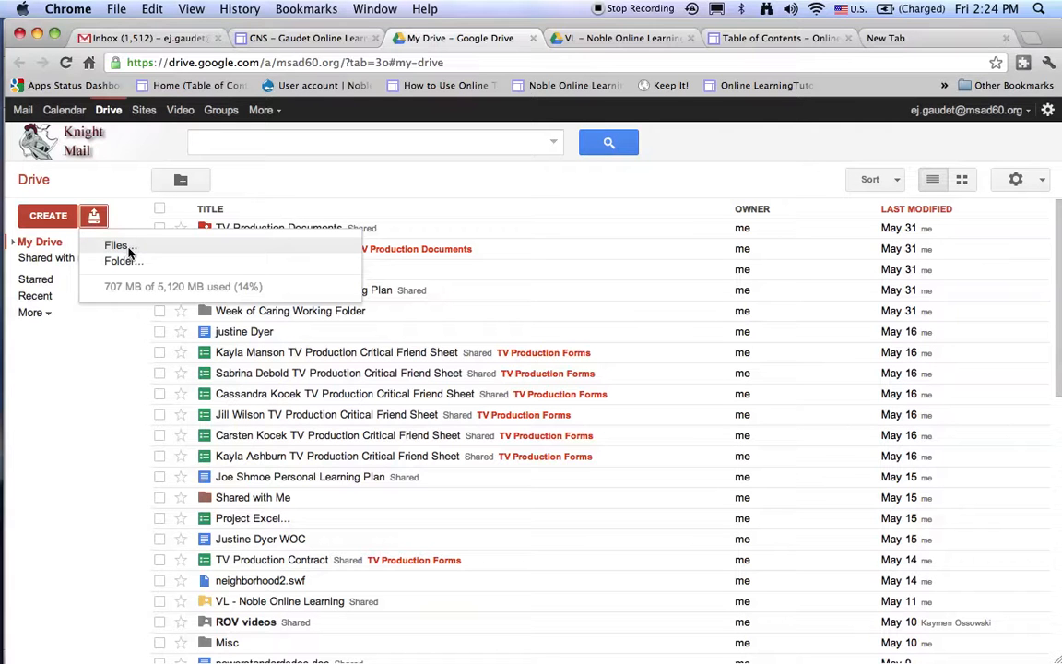
click(14, 245)
scroll(134, 364, down, 10)
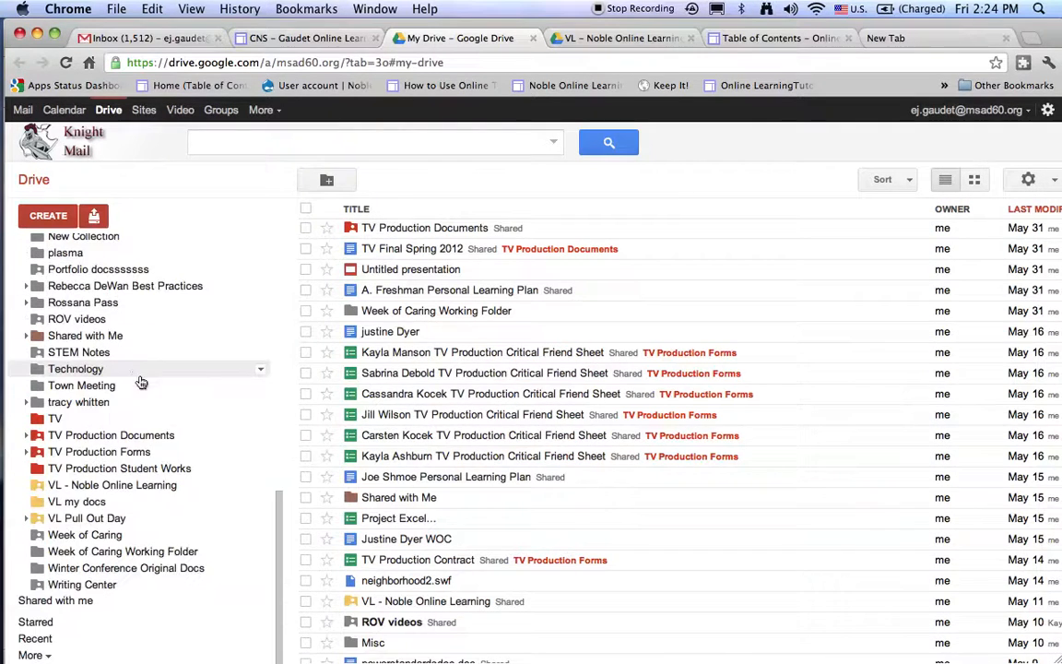
click(131, 484)
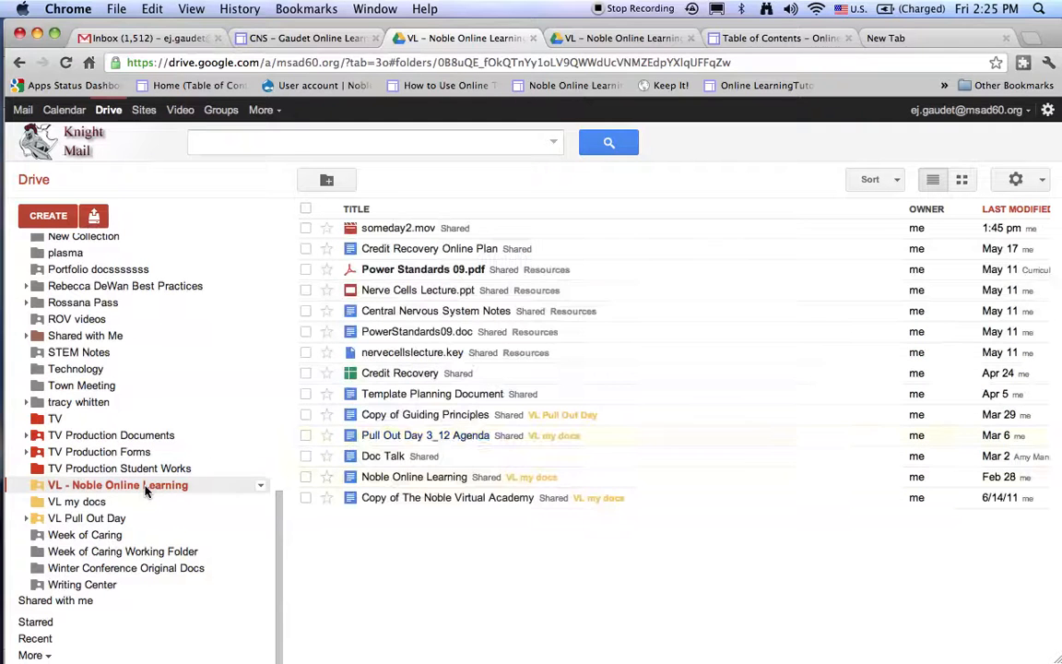
click(384, 354)
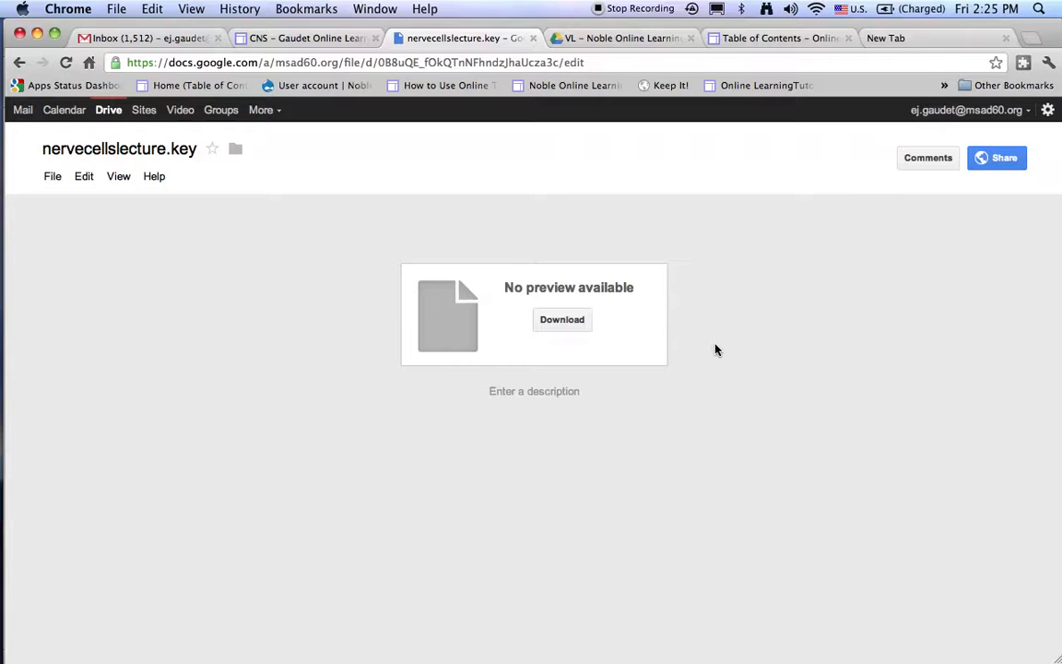
drag(601, 61, 83, 66)
key(super+c)
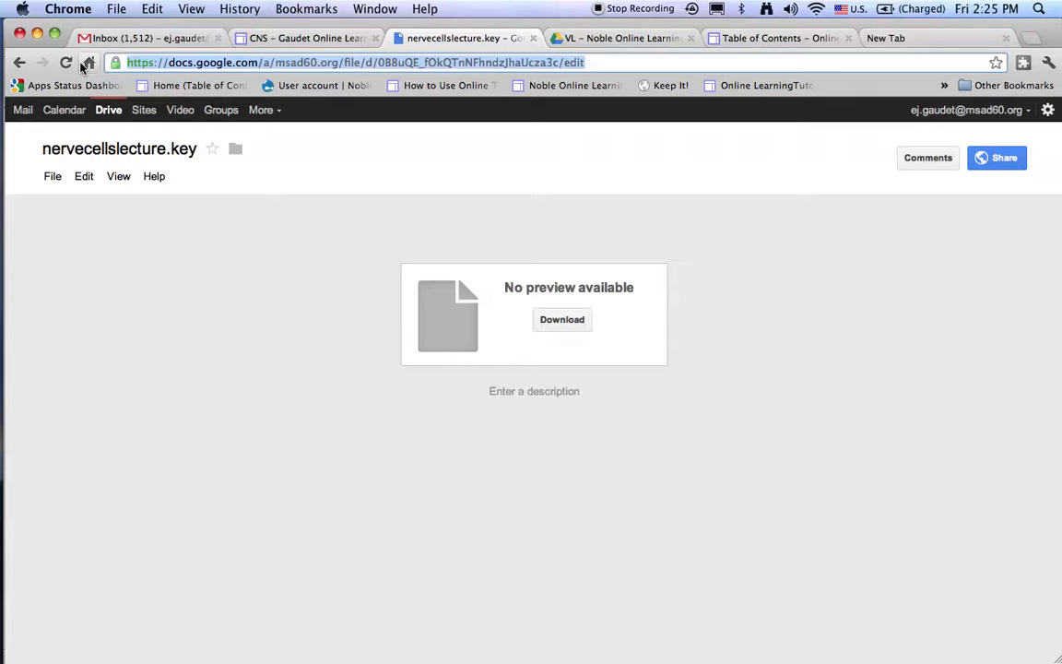
Edit the CNS site page and add the left-aligned text "Keynote Presentation" to its first column.
click(304, 38)
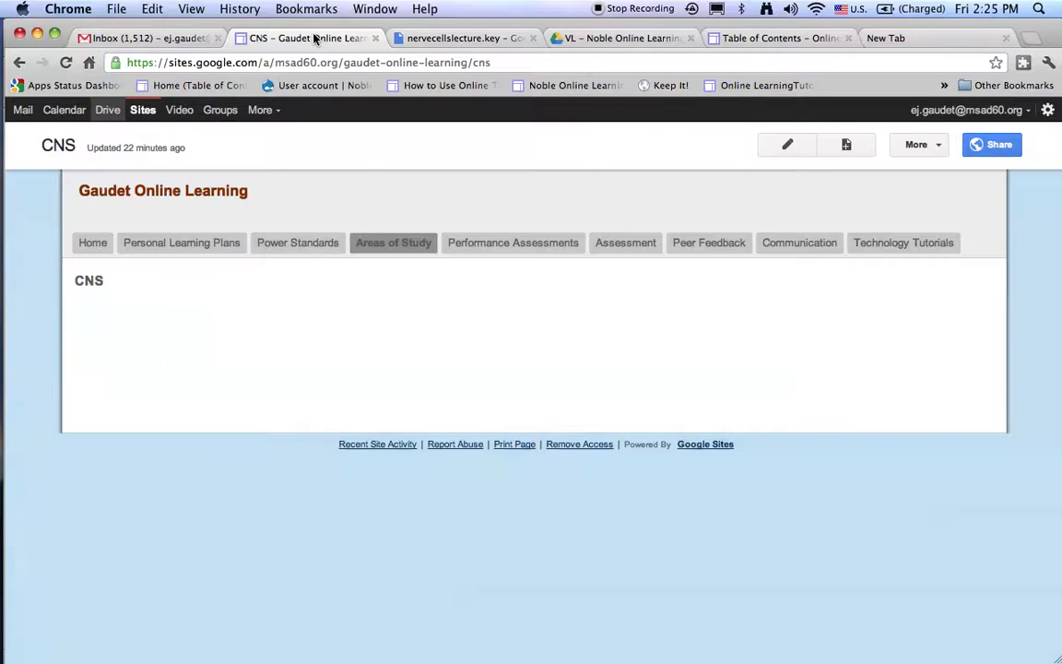
click(788, 145)
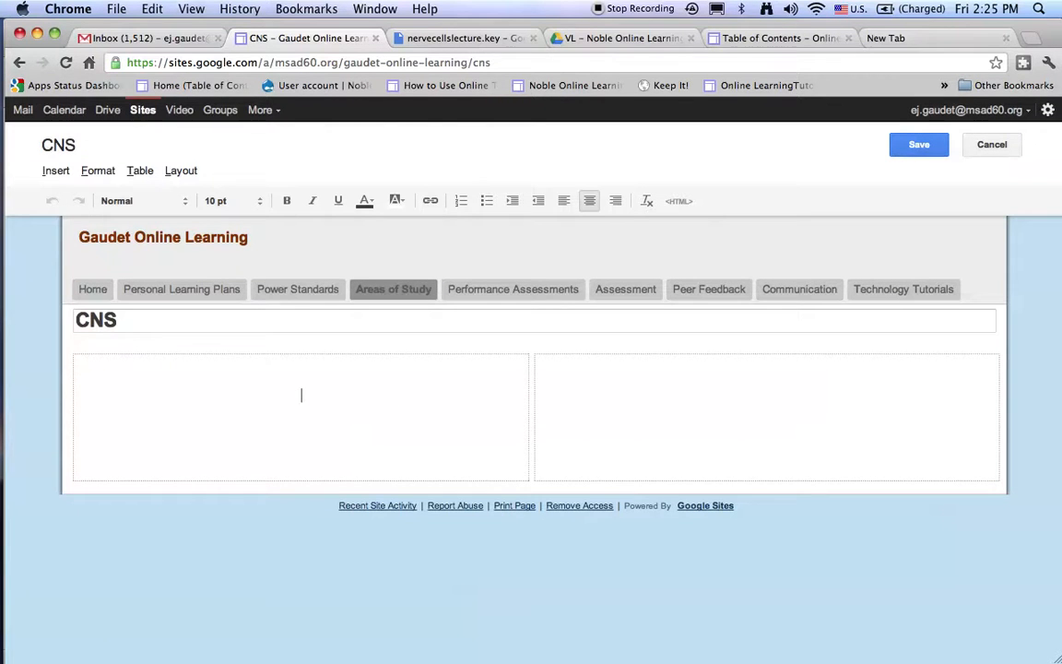
click(561, 201)
text(Keynote Presentation)
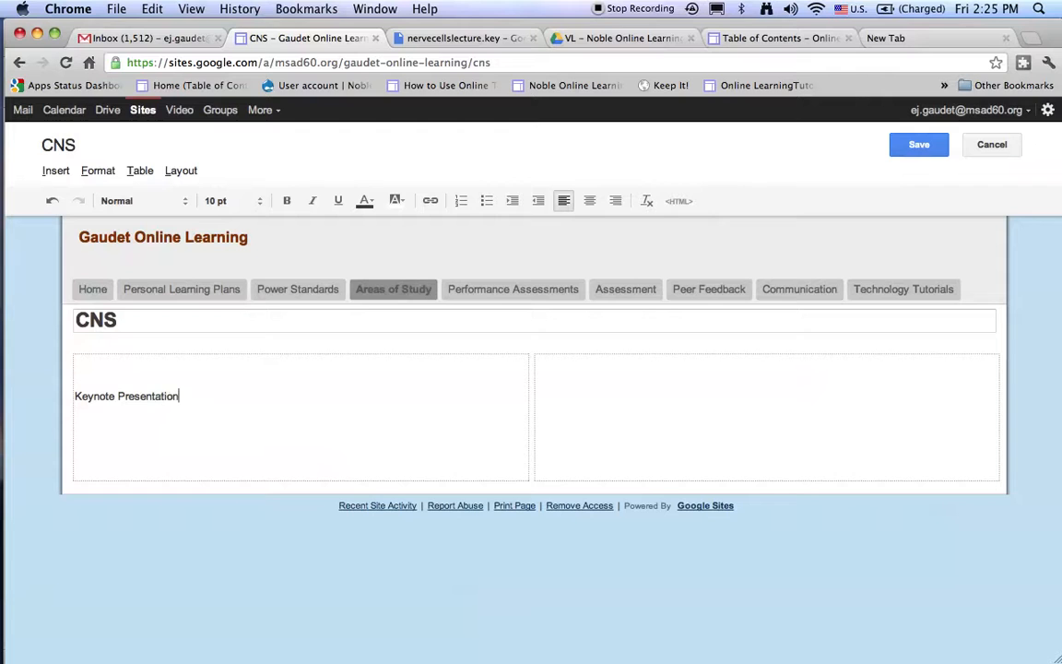
Link the "Keynote Presentation" text to the copied nervecellslecture.key web address and save the CNS page.
drag(189, 398, 72, 398)
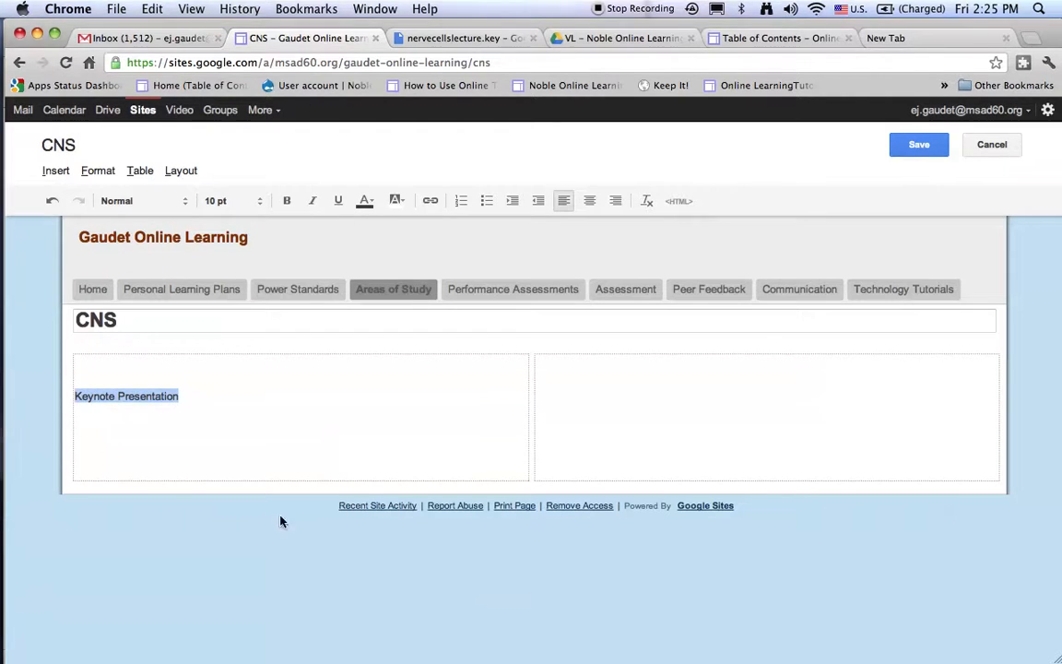
click(431, 203)
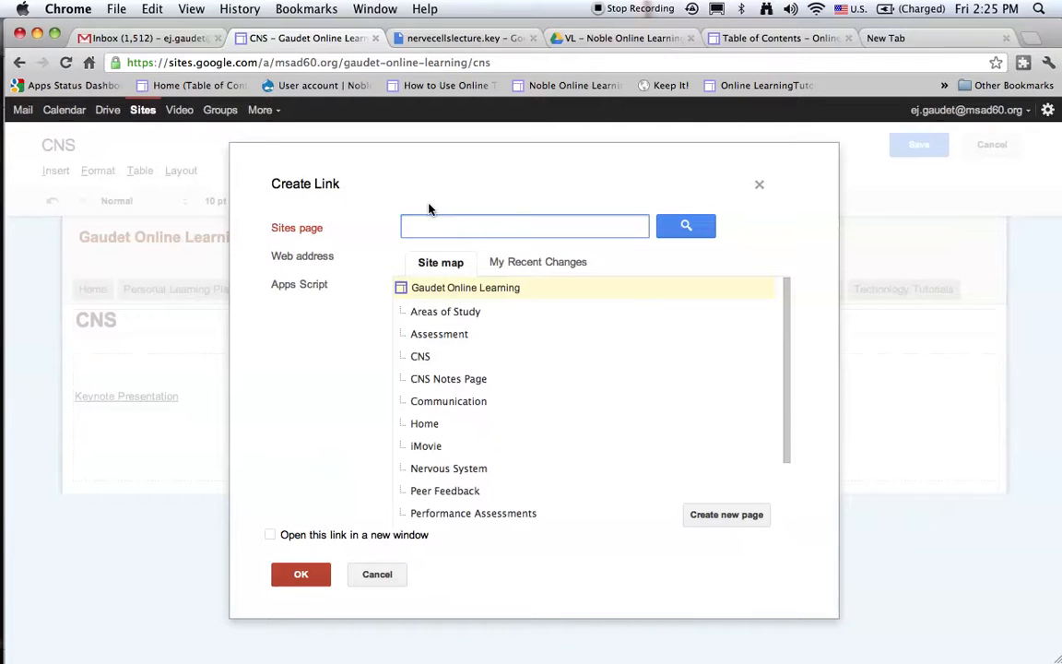
click(318, 258)
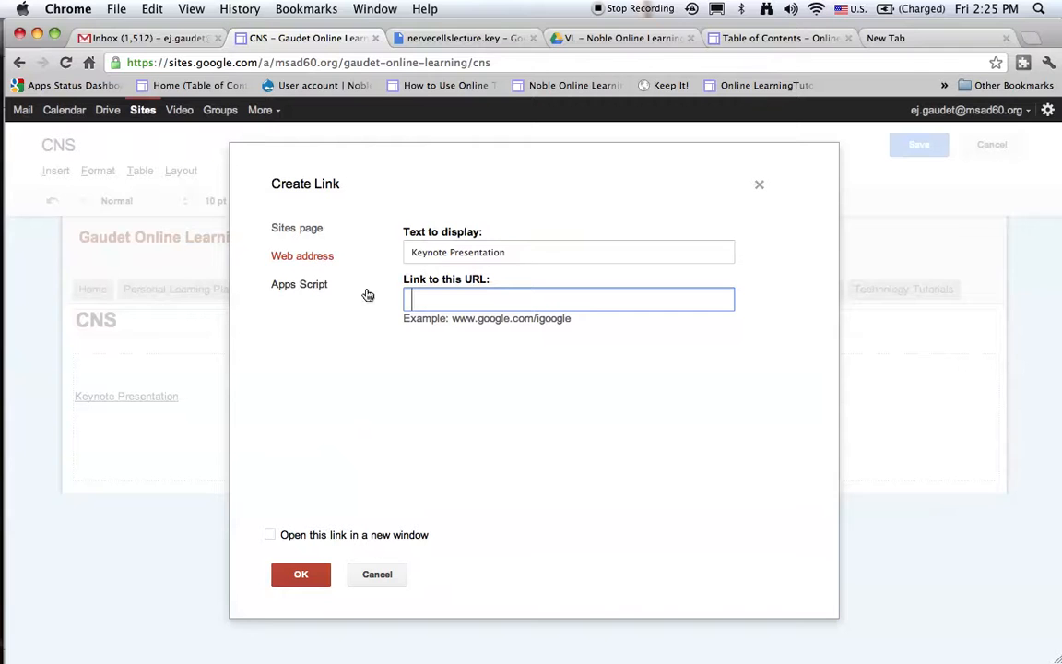
key(super+v)
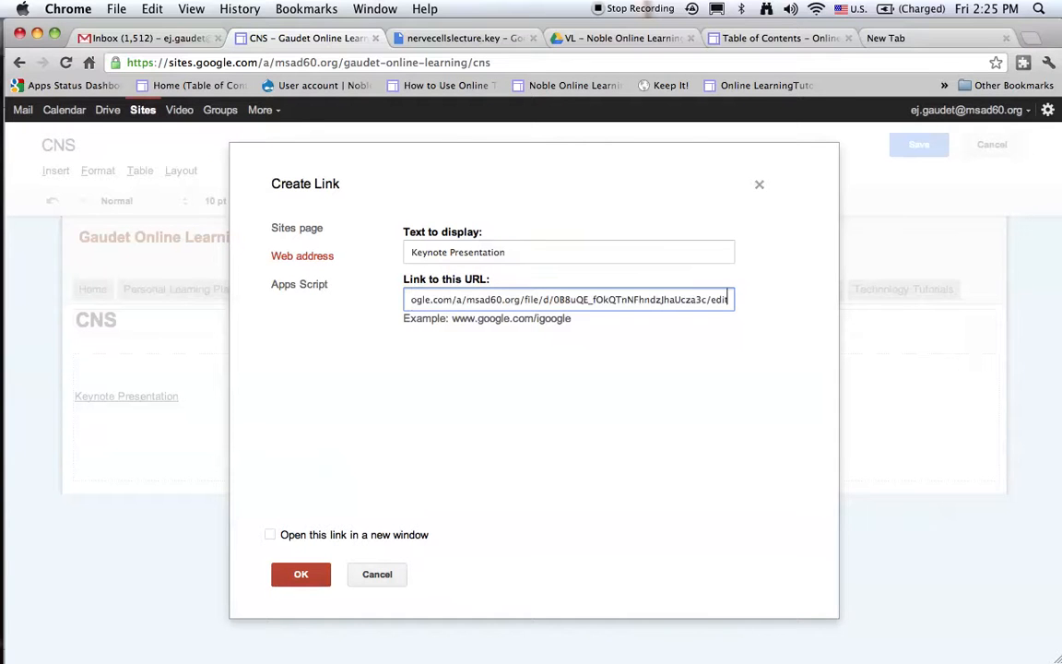
click(303, 575)
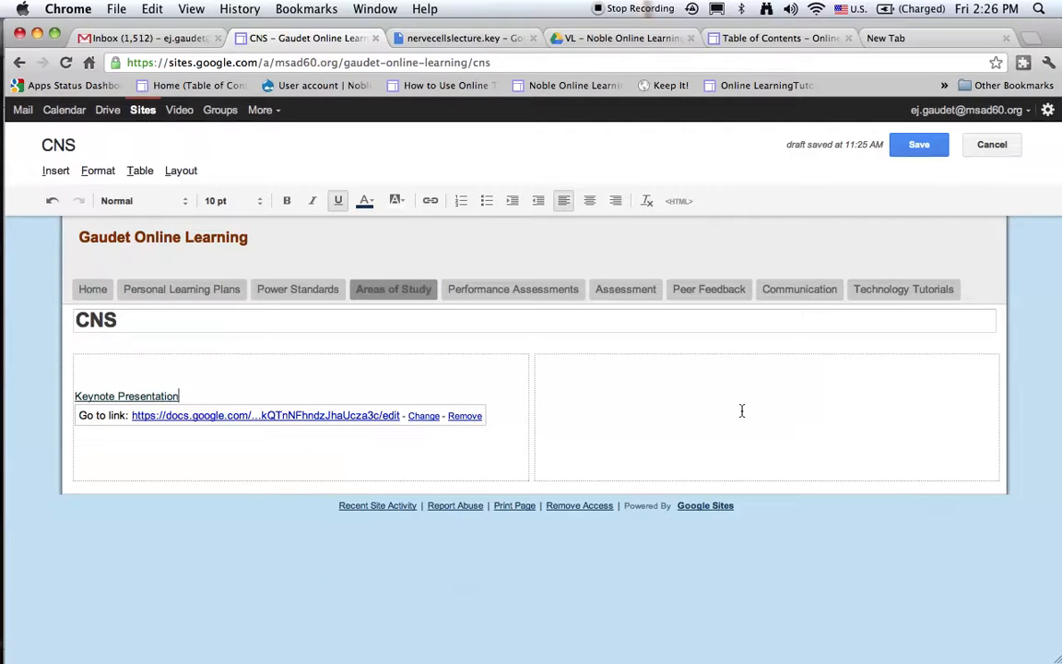
click(925, 147)
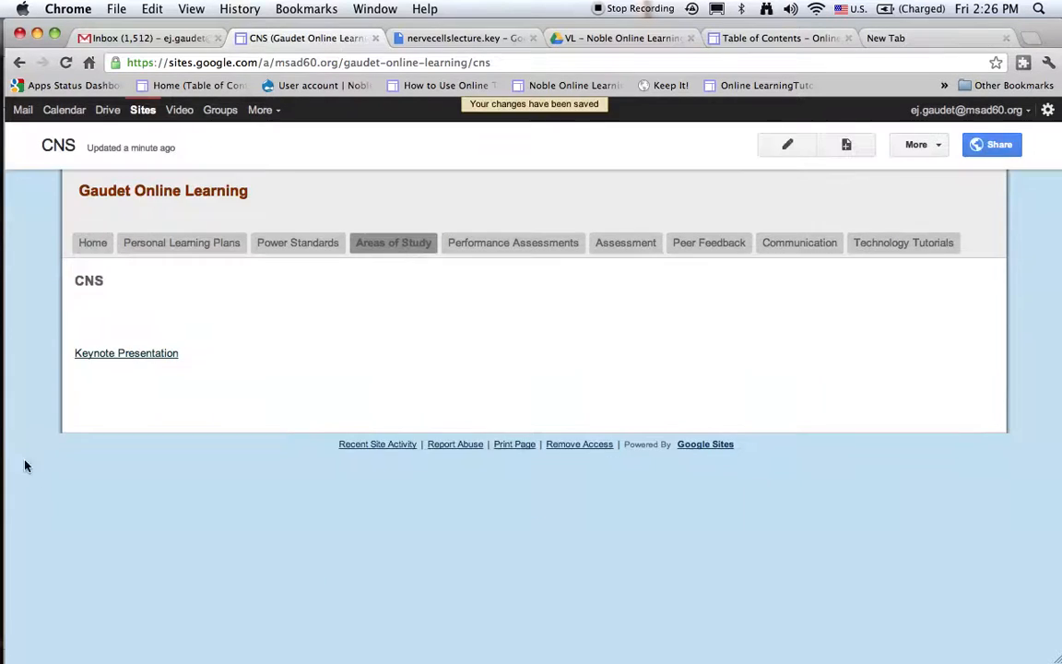
Test the Keynote Presentation link, then return to the CNS page and reload it.
click(138, 359)
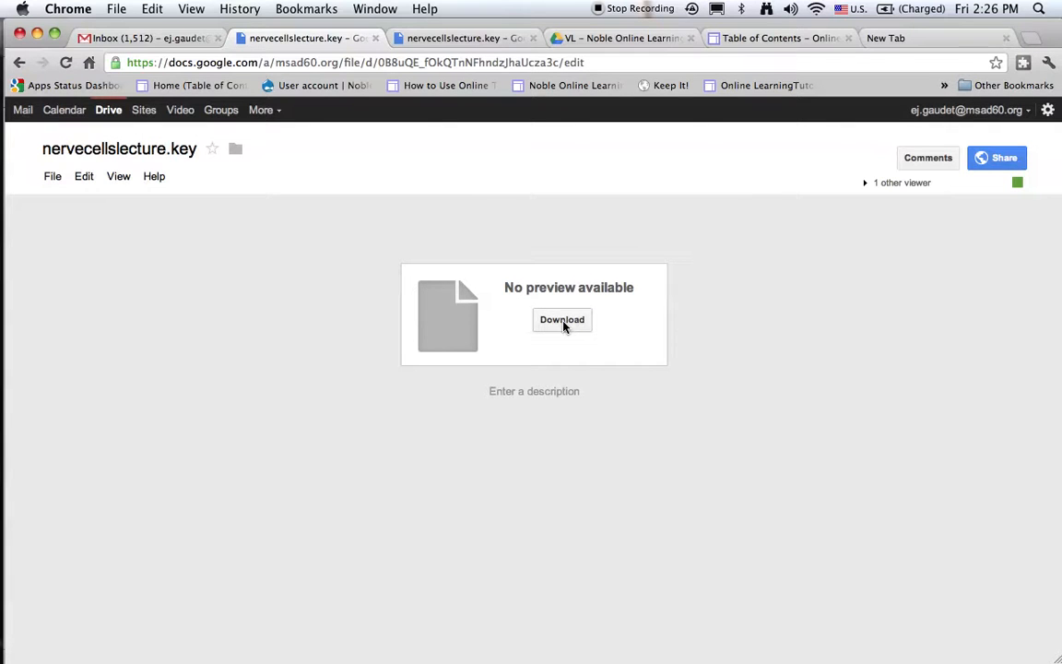
click(17, 63)
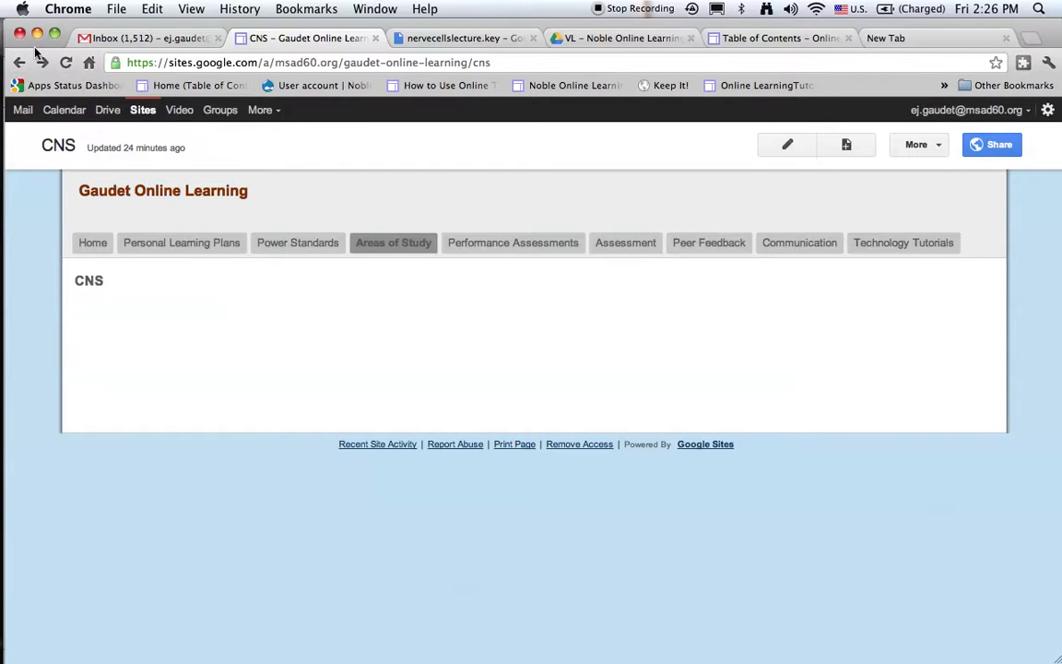
click(66, 63)
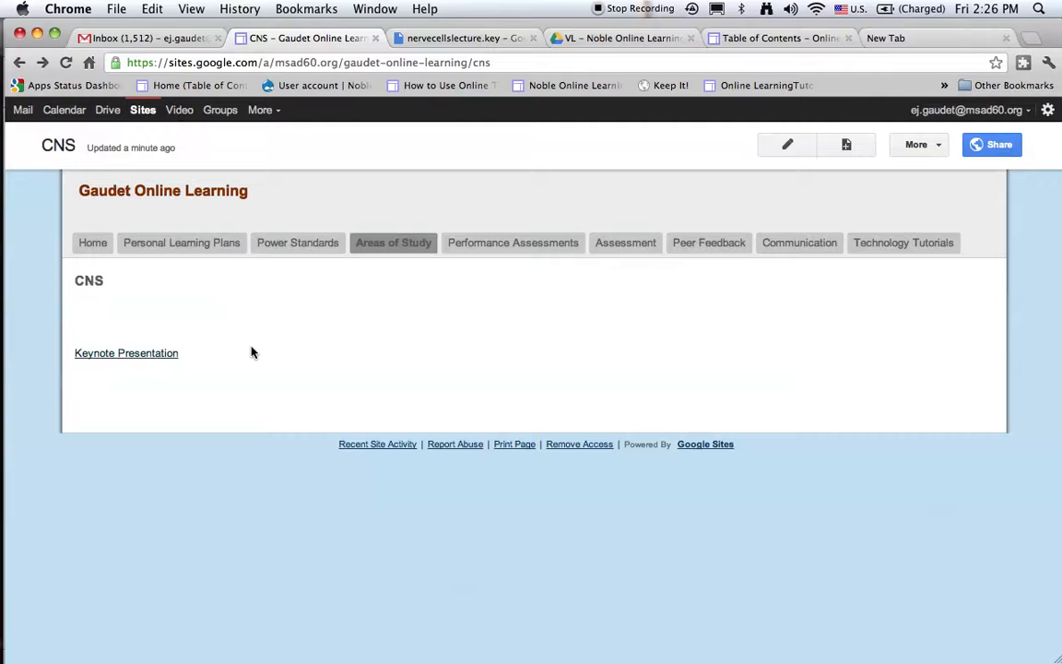
key(super+Tab)
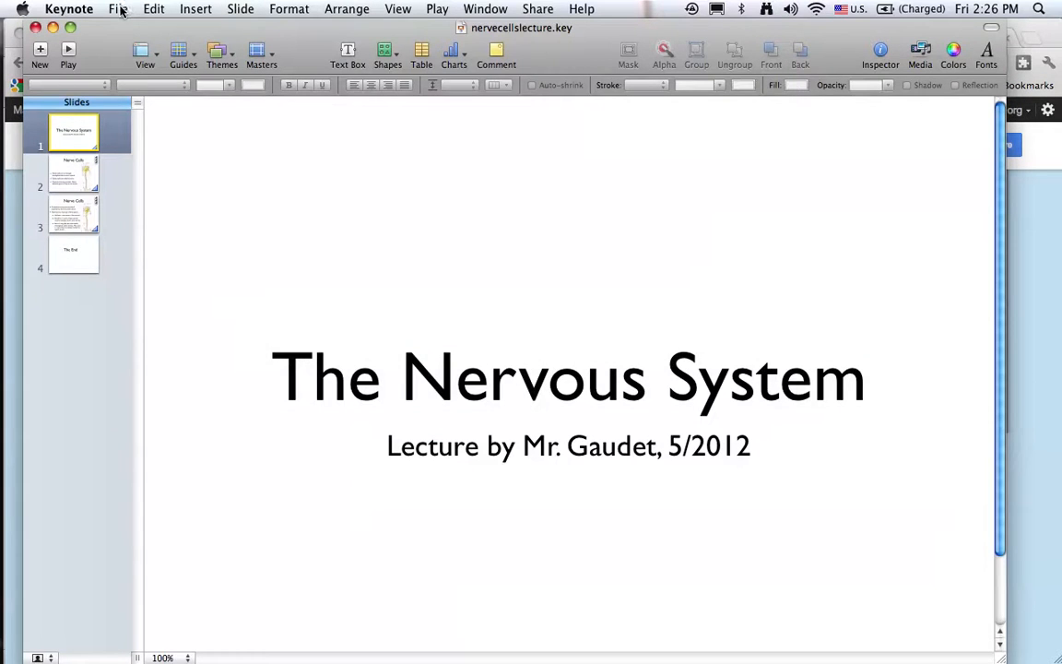
click(118, 9)
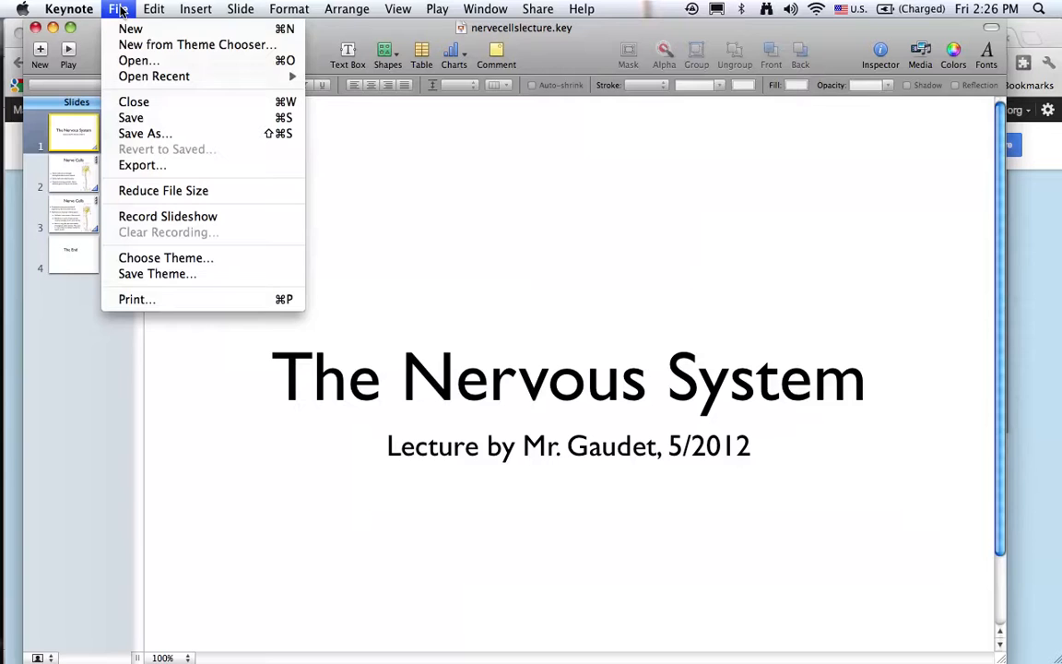
click(148, 167)
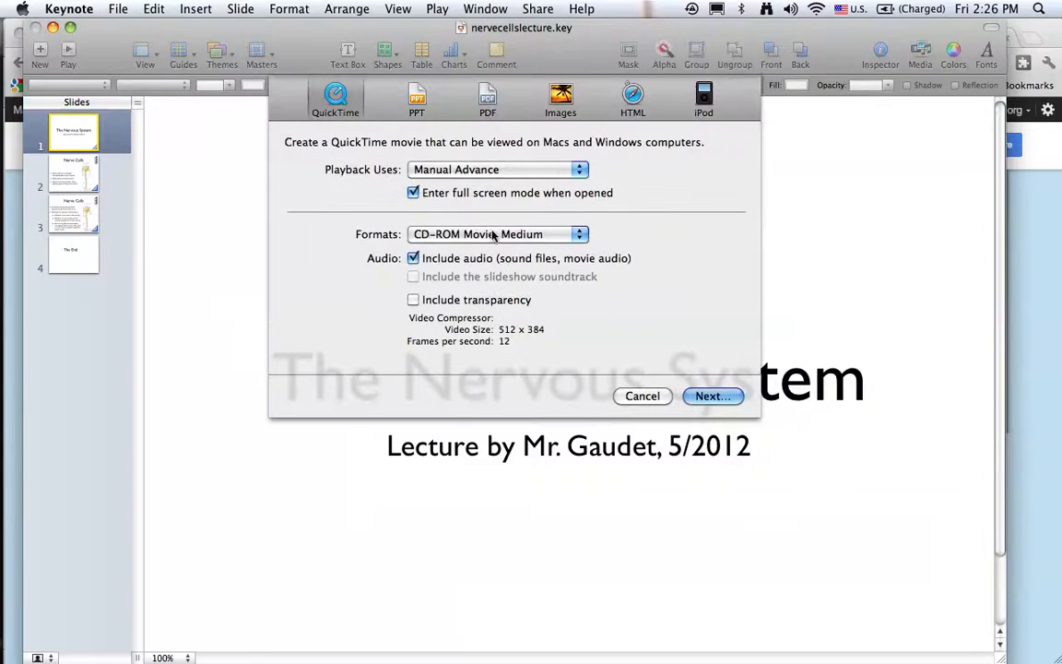
click(417, 99)
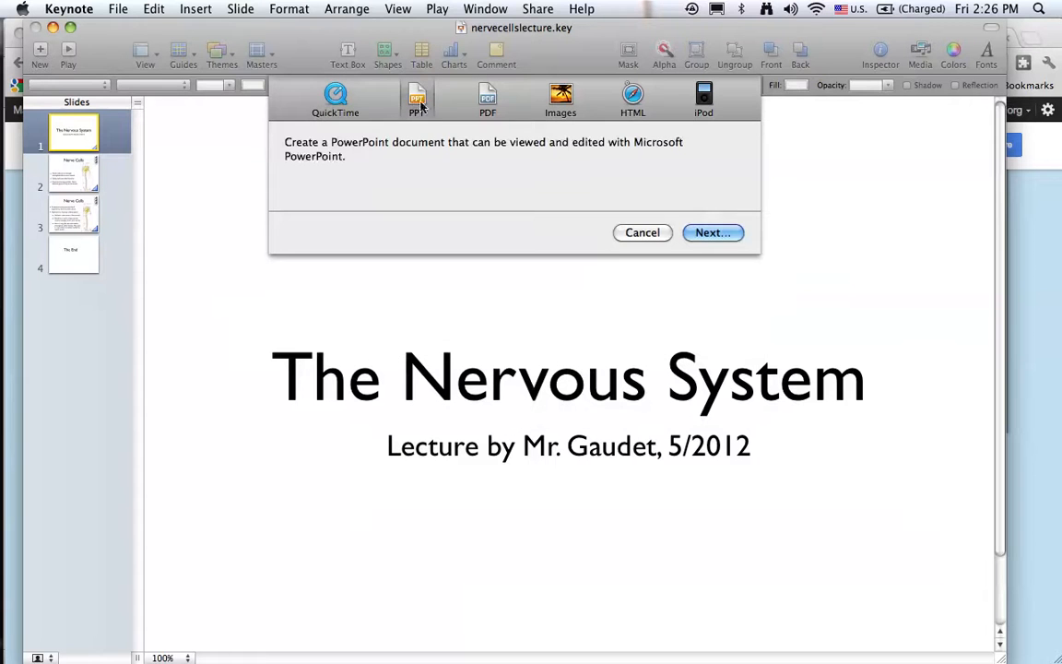
click(712, 235)
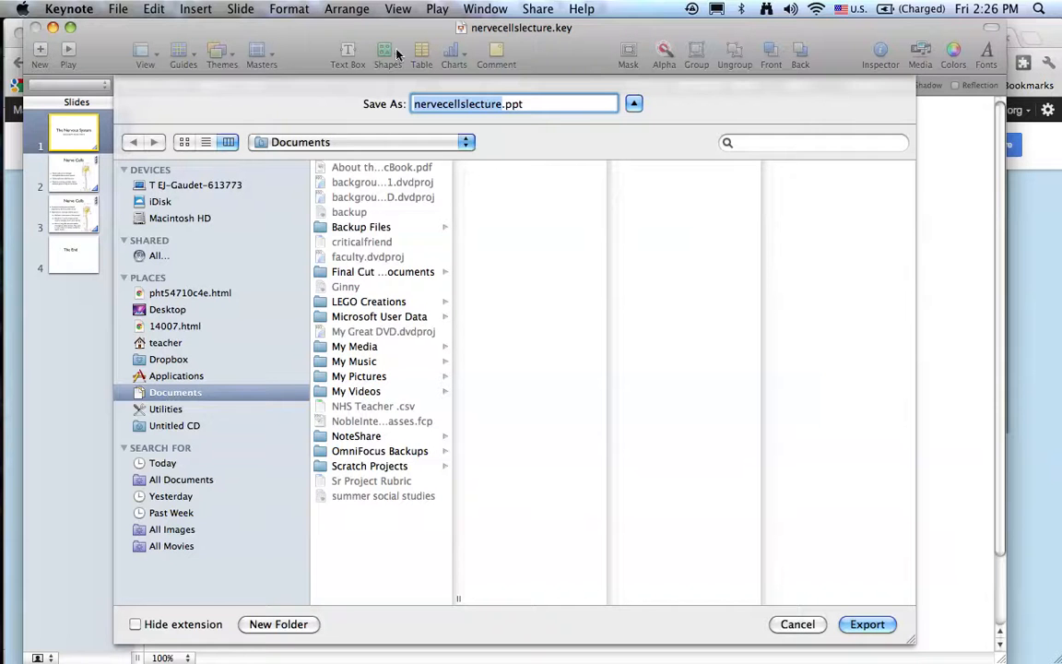
click(814, 626)
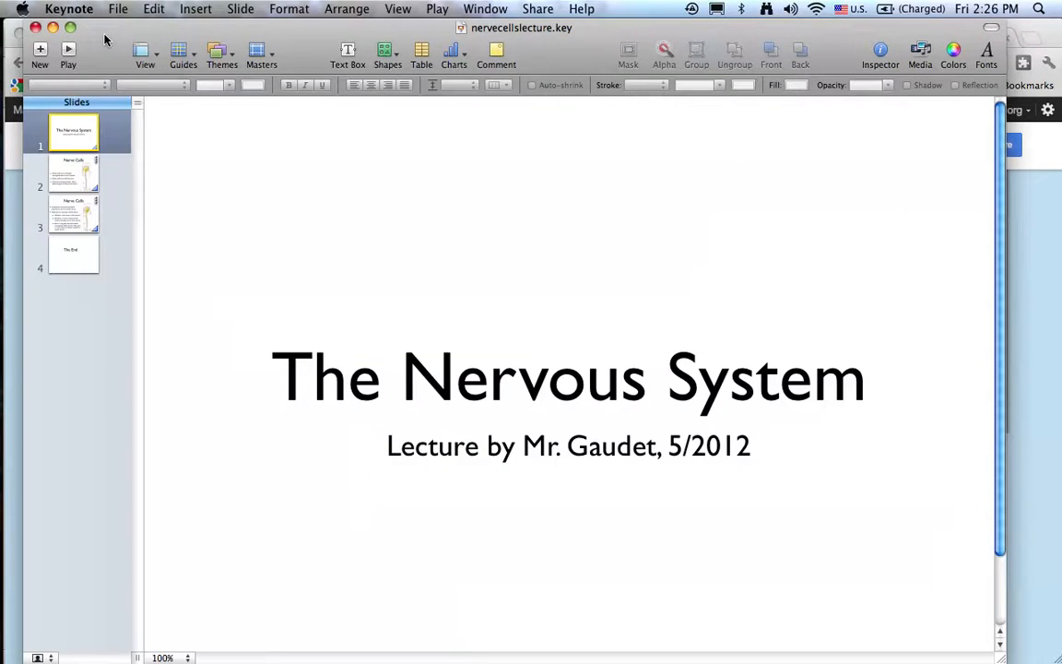
key(super+Tab)
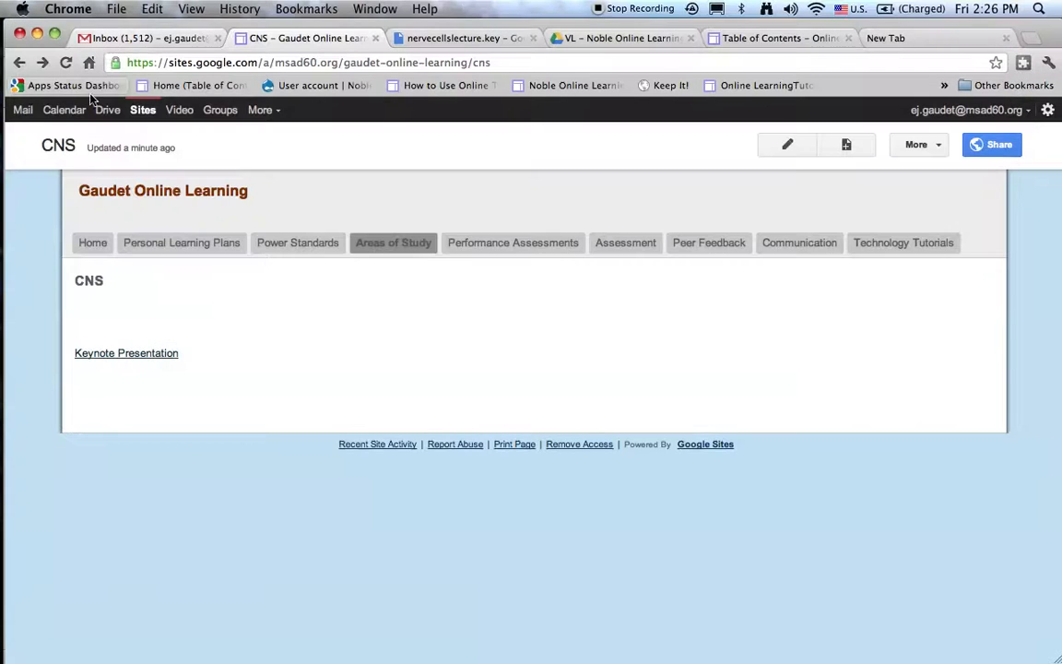
Open Nerve Cells Lecture.ppt from the VL - Noble Online Learning folder in Google Drive and copy its web address.
click(108, 110)
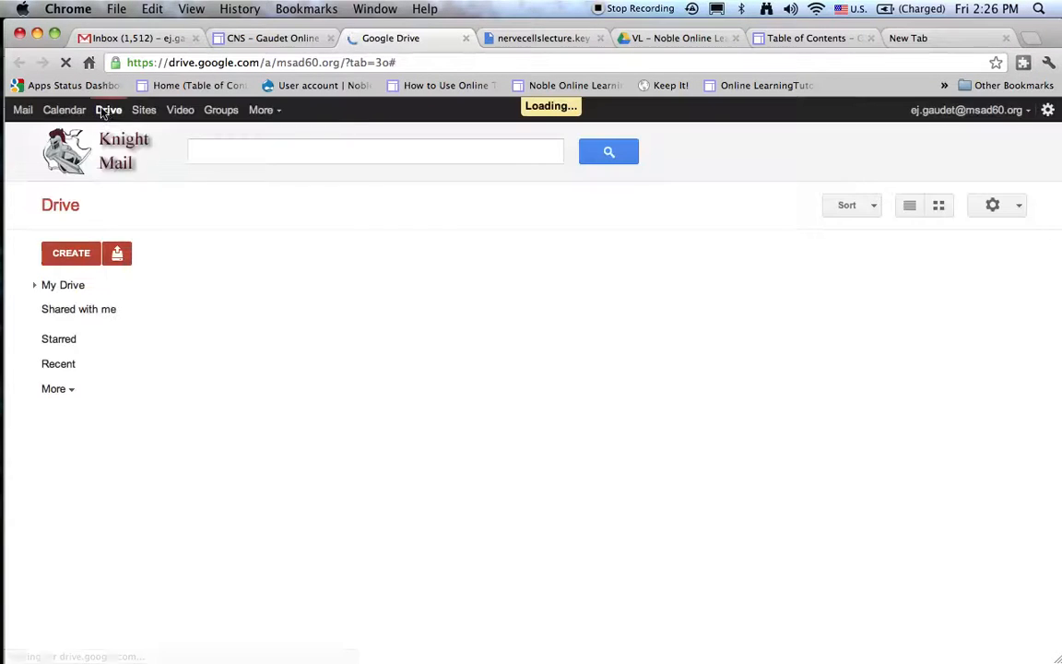
click(119, 259)
click(94, 217)
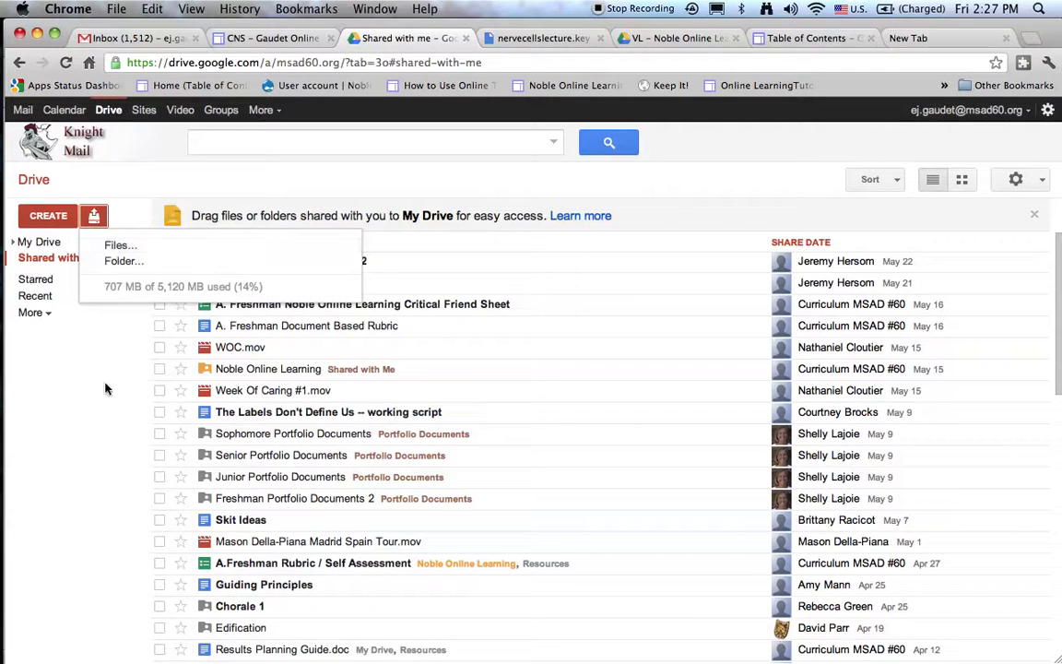
click(137, 188)
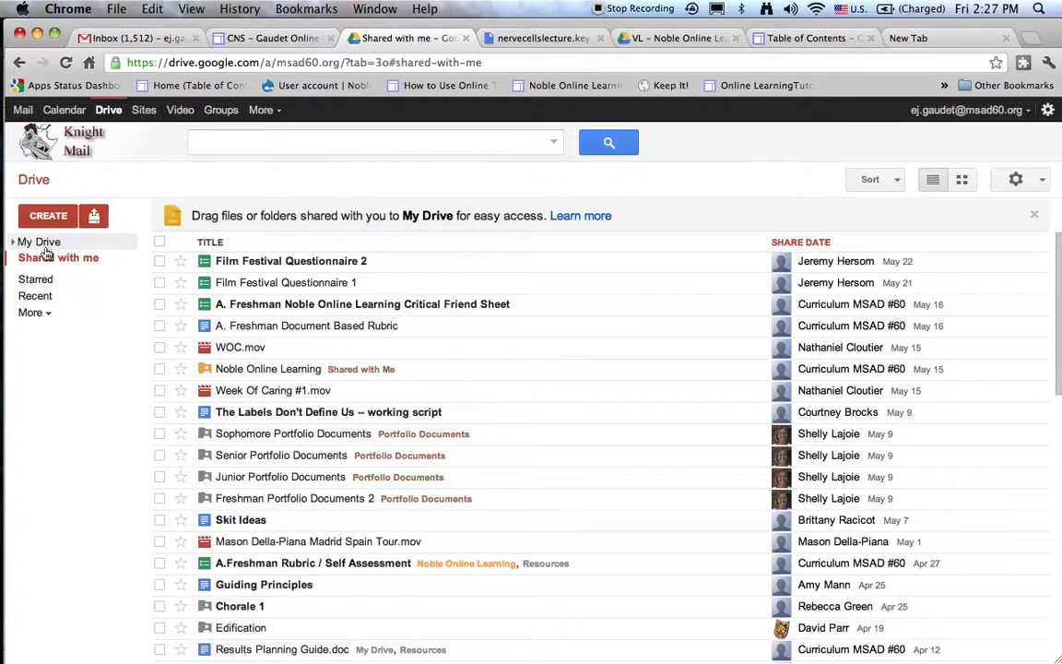
click(13, 244)
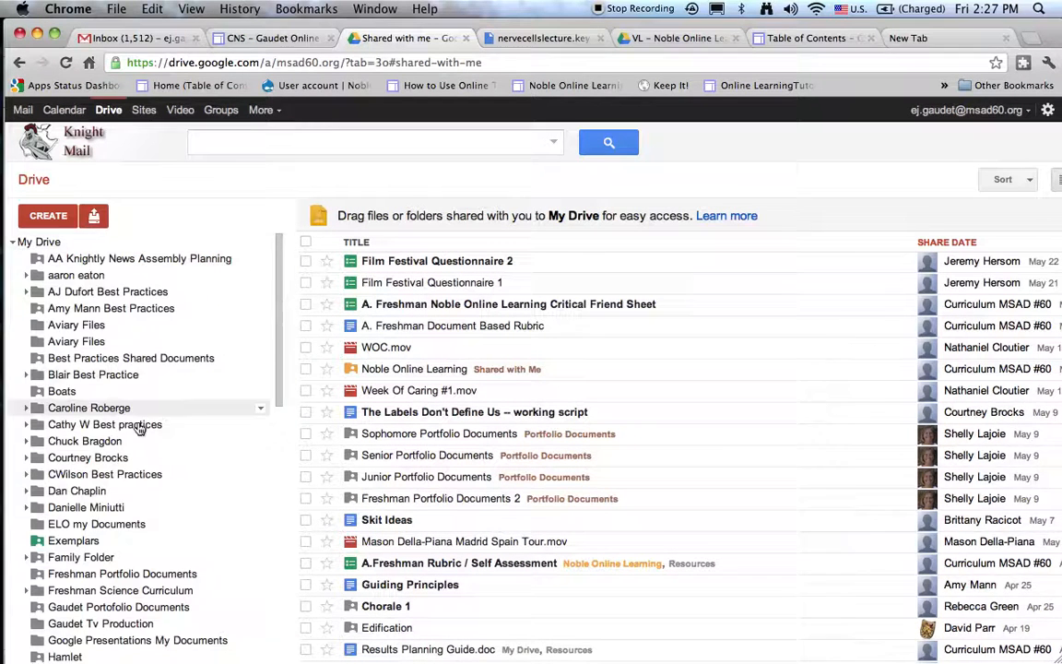
scroll(142, 429, down, 10)
click(148, 485)
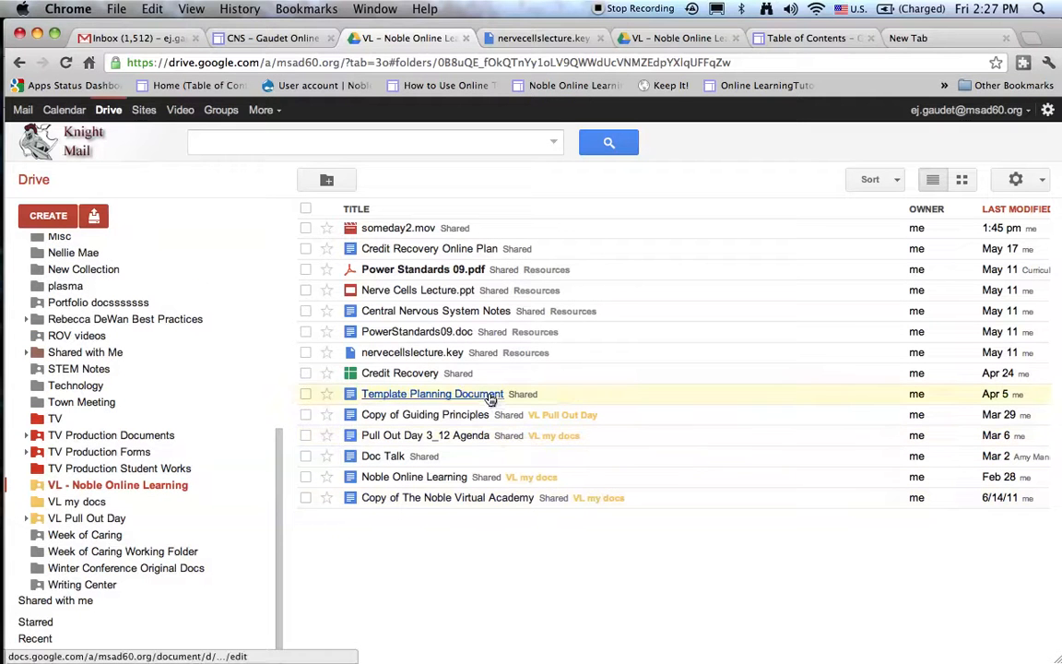
click(452, 292)
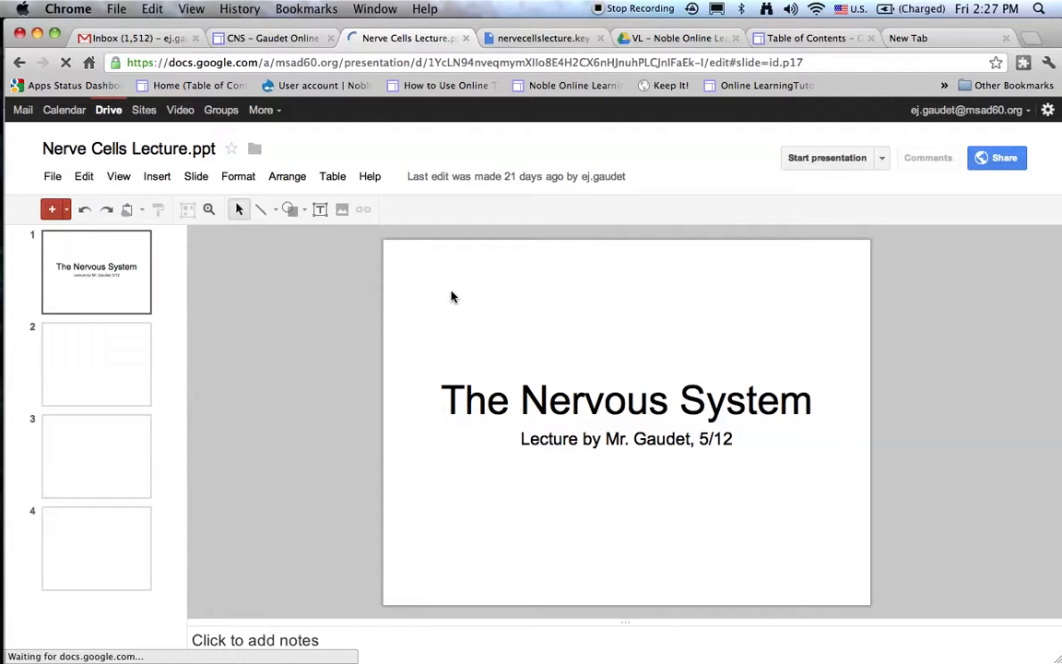
drag(803, 61, 83, 60)
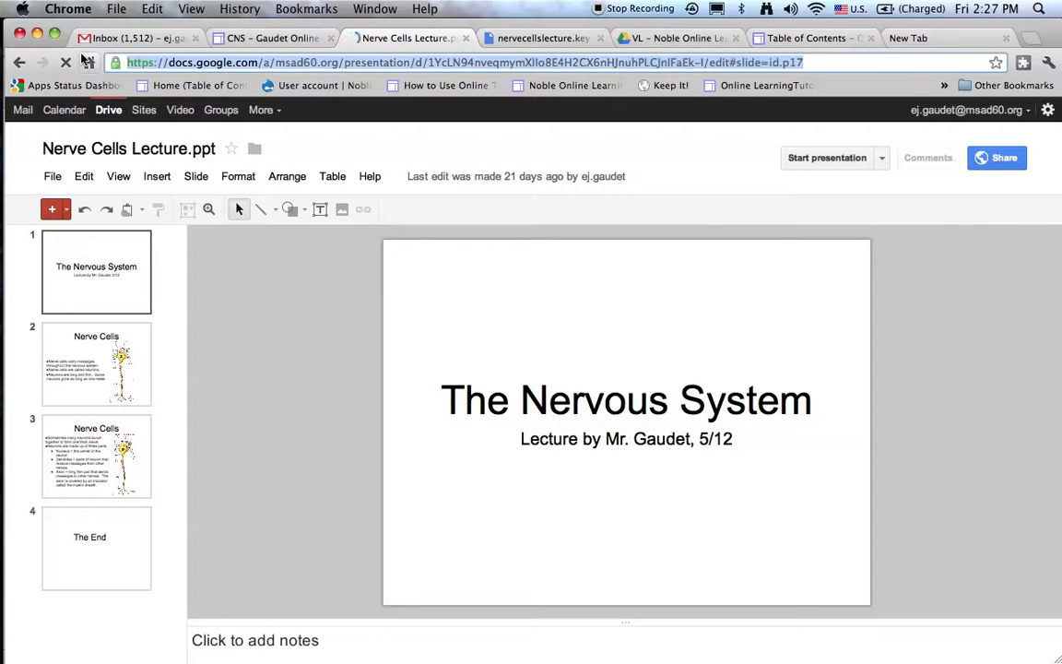
Return to the CNS page, edit it, and add the text "PowerPoint Presentation" on a new line below the "Keynote Presentation" link.
click(267, 38)
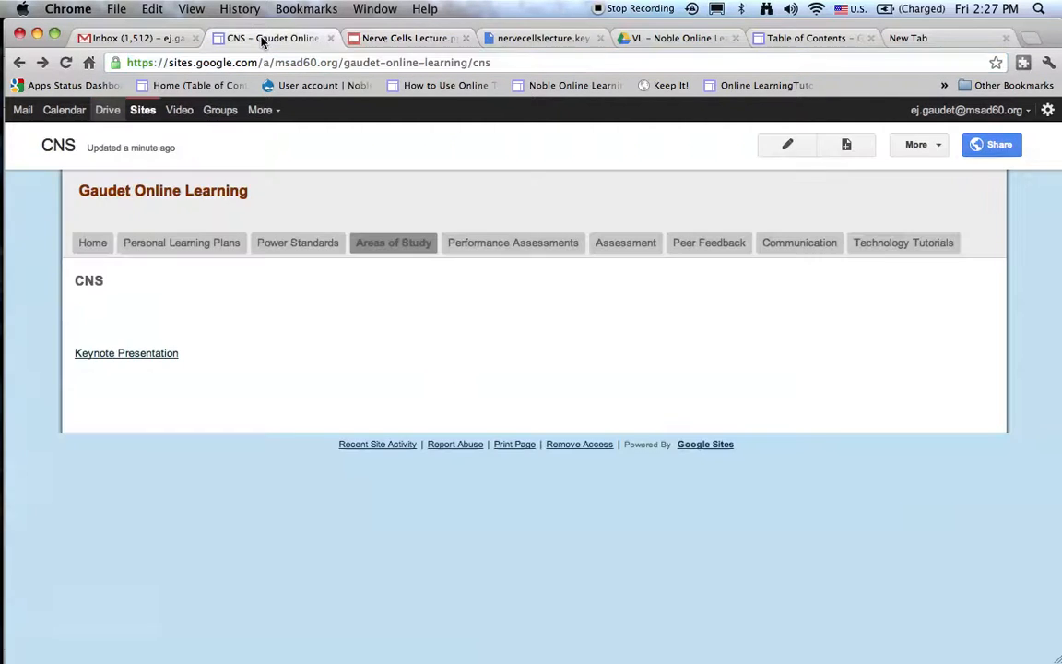
click(780, 148)
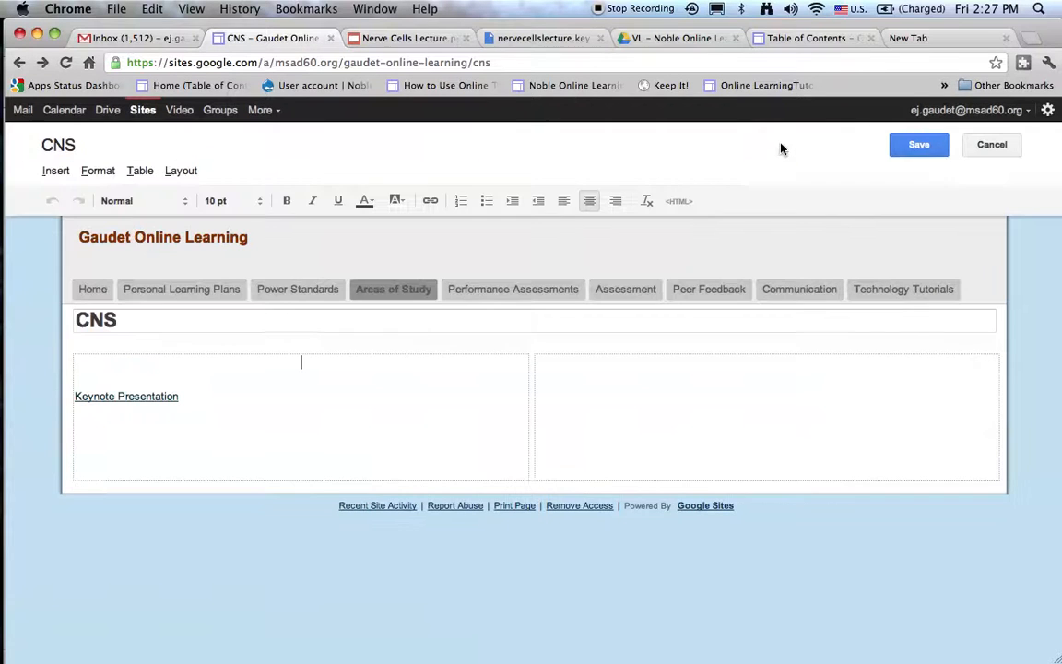
click(199, 395)
text(PowerPoint Presentation)
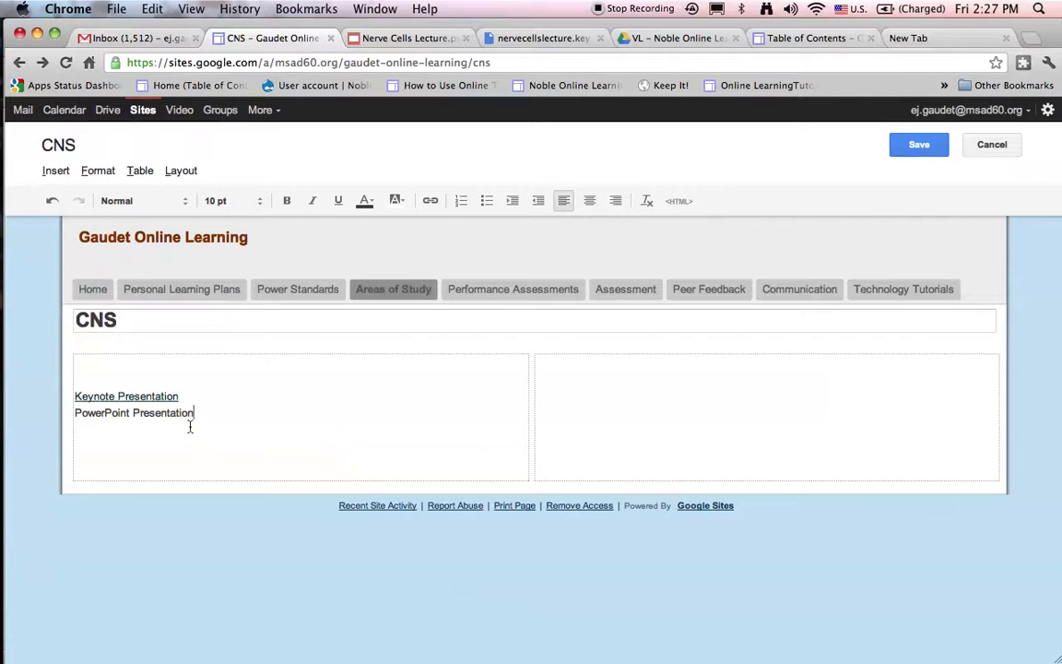
Link the "PowerPoint Presentation" text to the copied Nerve Cells Lecture.ppt web address and test the link from the saved CNS page.
drag(196, 412, 74, 412)
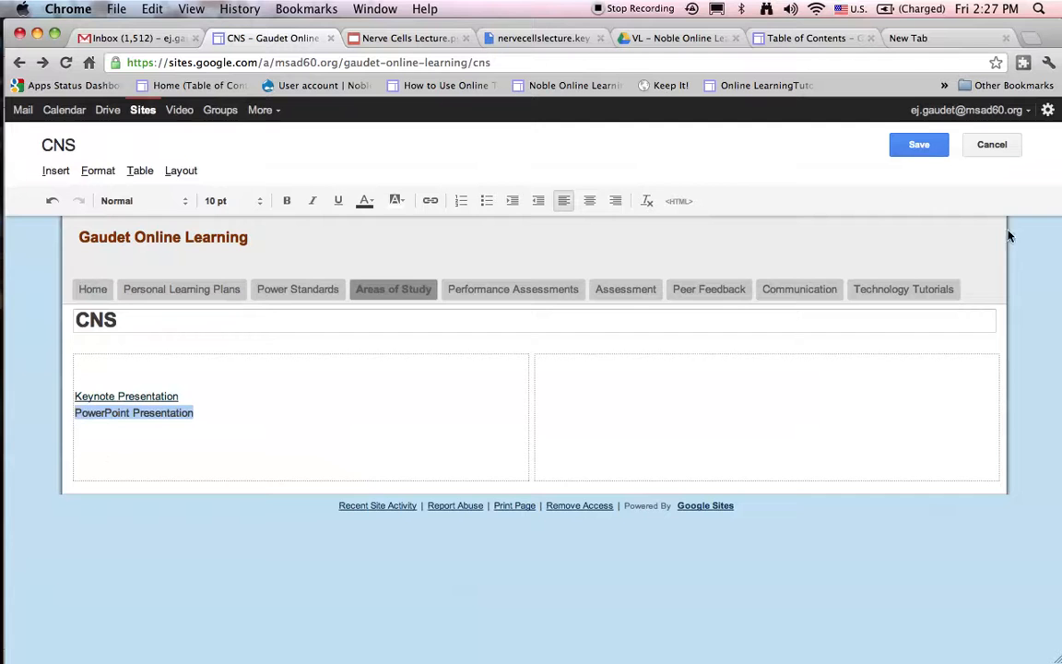
click(431, 201)
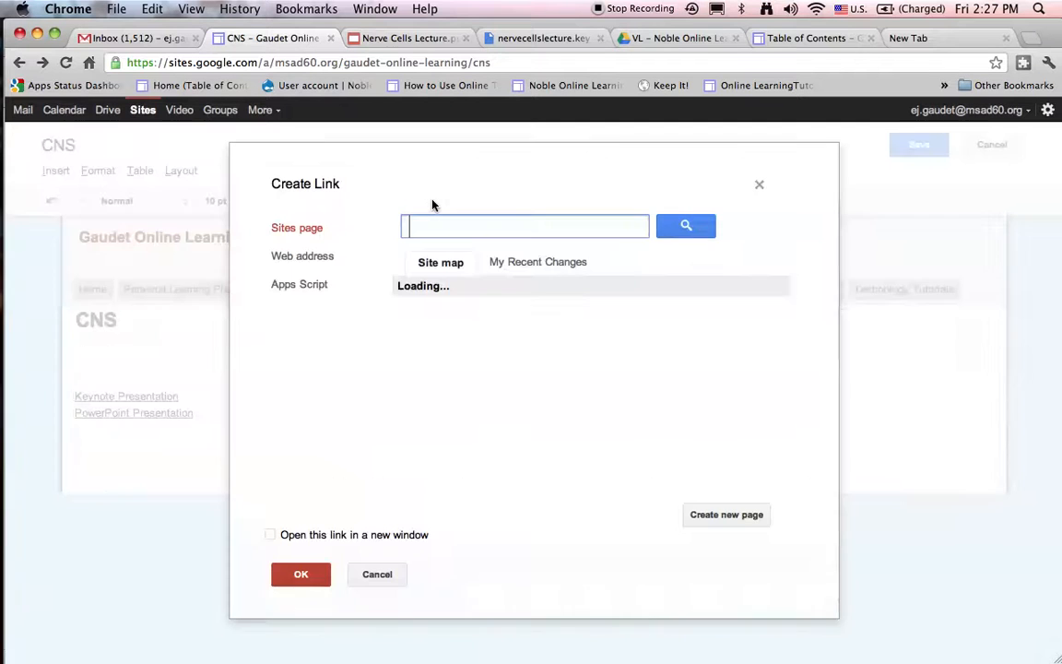
click(304, 260)
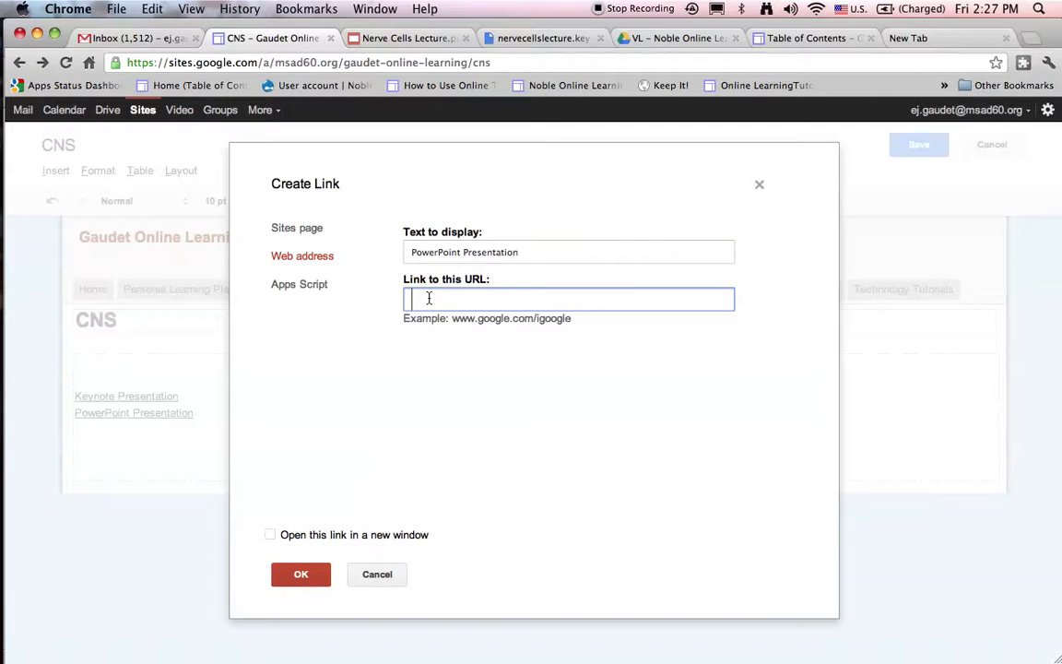
key(super+v)
click(298, 573)
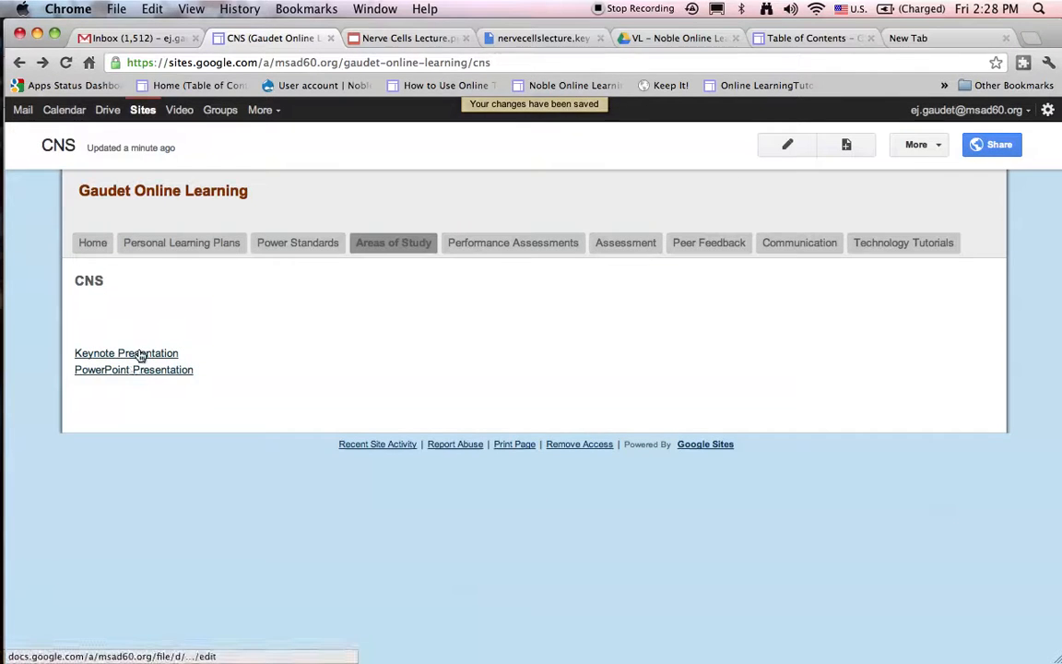
click(157, 372)
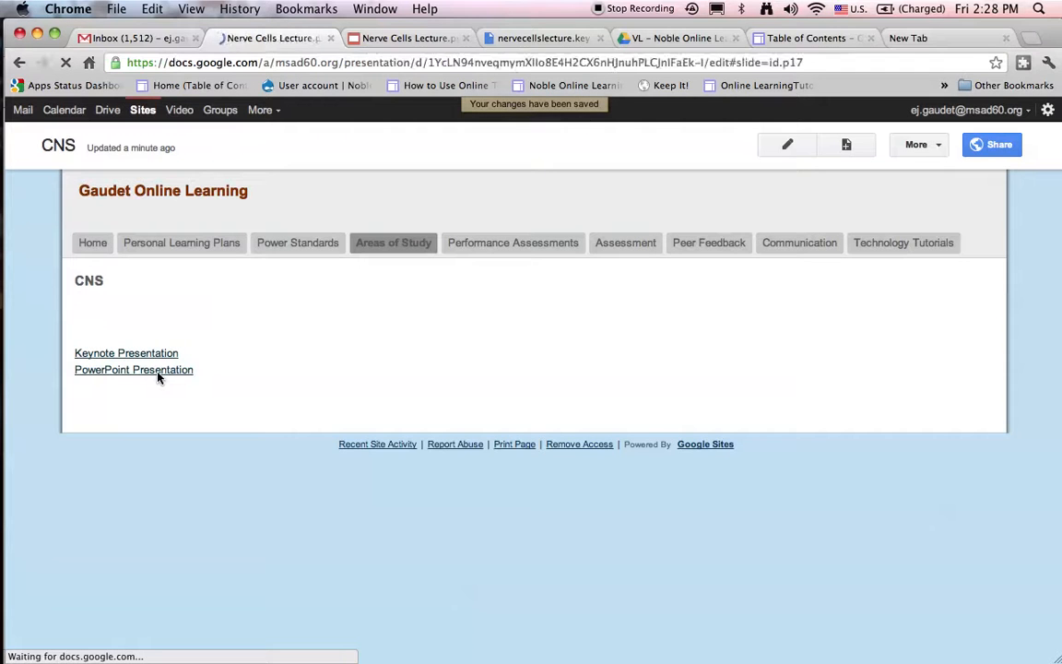